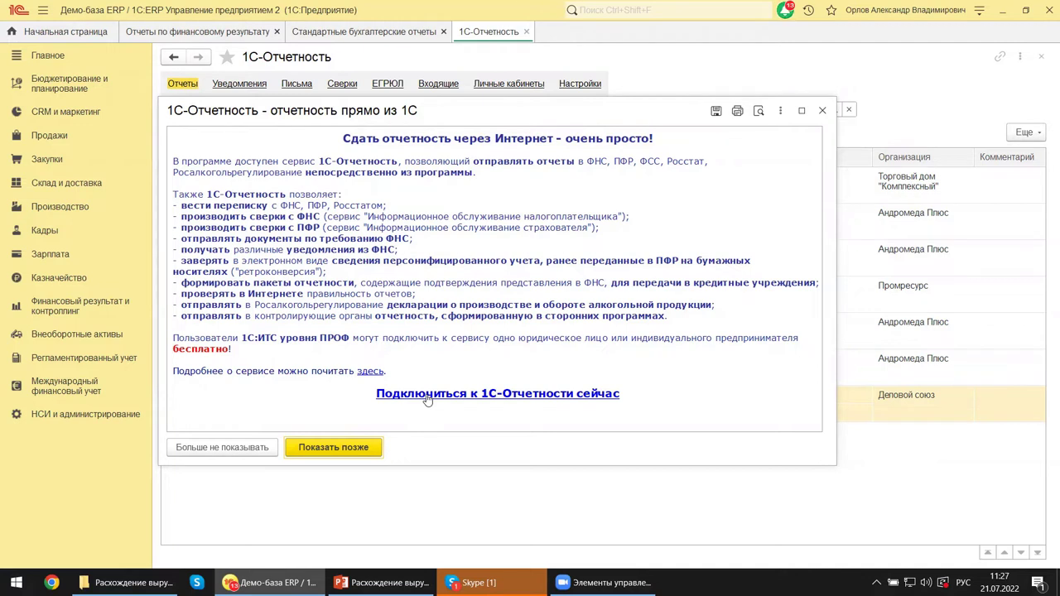
Step: Dismiss the 1С-Отчетность offer, open the Андромеда Плюс profit tax declaration for 2021, and close its outdated-form warning
click(822, 111)
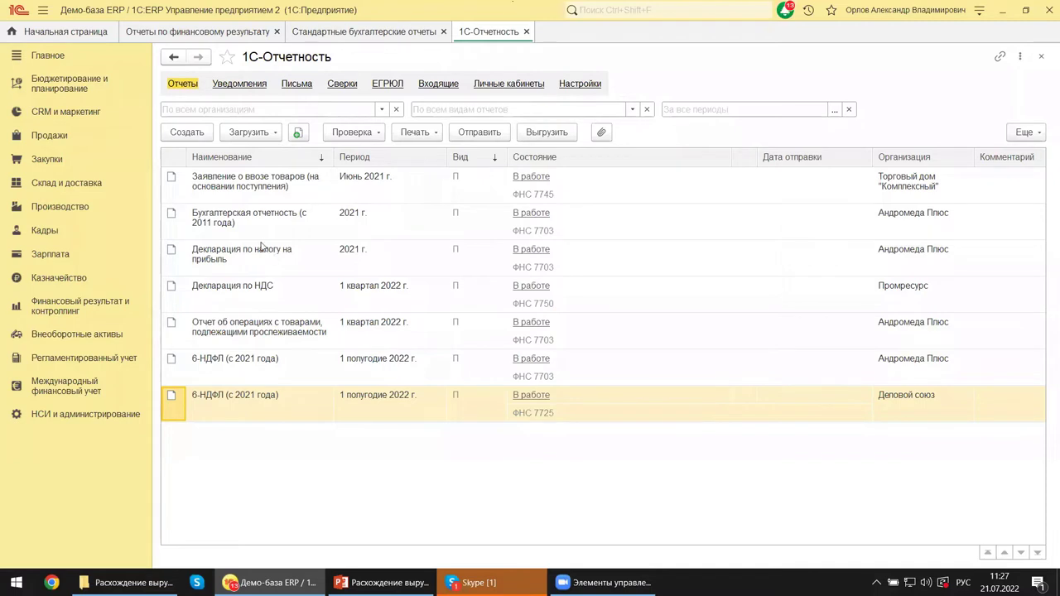
click(264, 250)
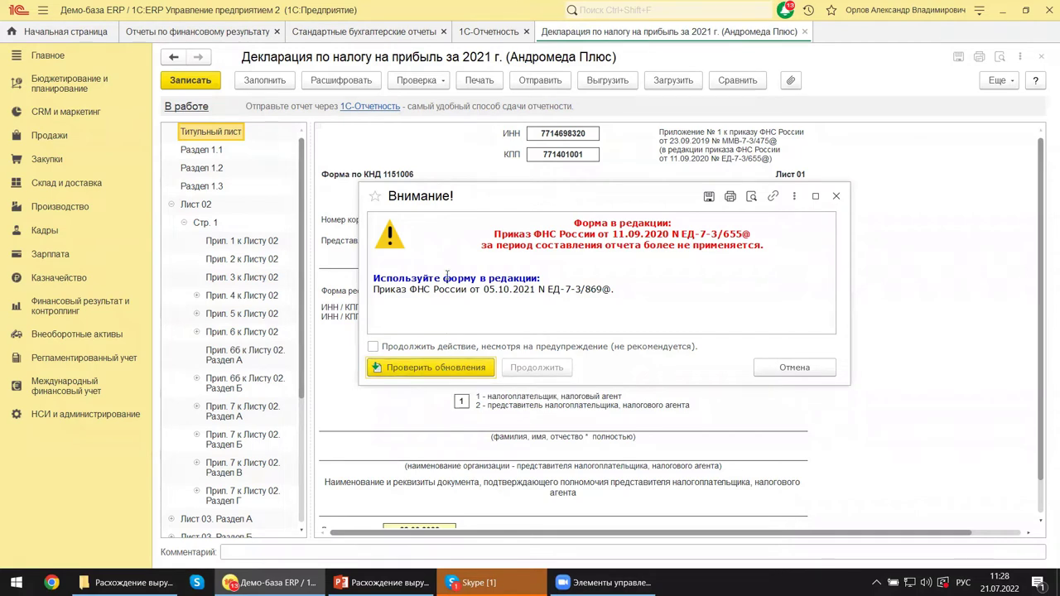
click(415, 369)
click(837, 197)
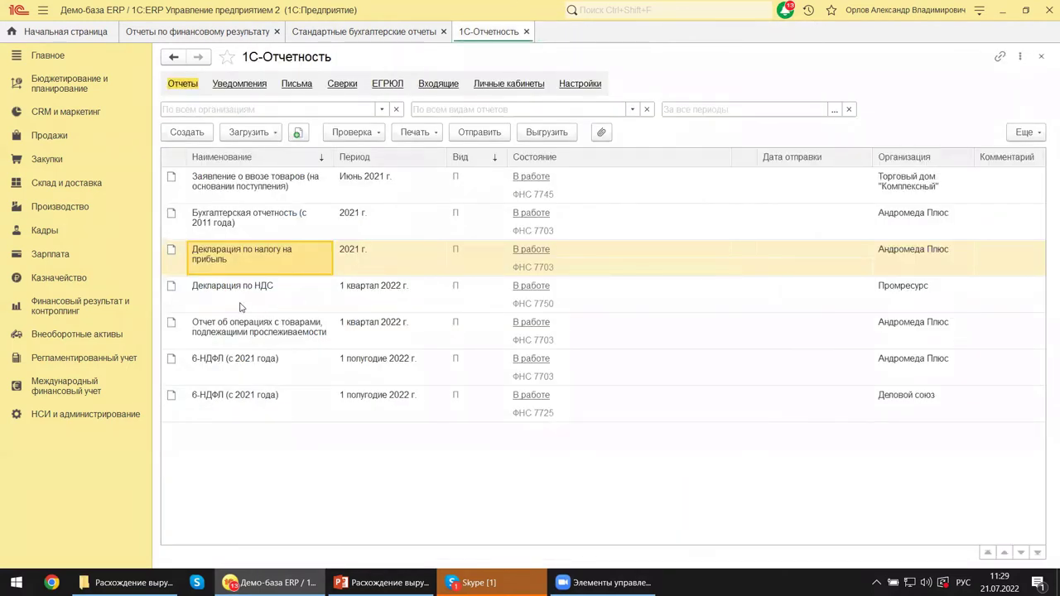
Step: Open the Промресурс VAT declaration for Q1 2022, continuing despite the outdated-form warning, and view its title page
double_click(235, 289)
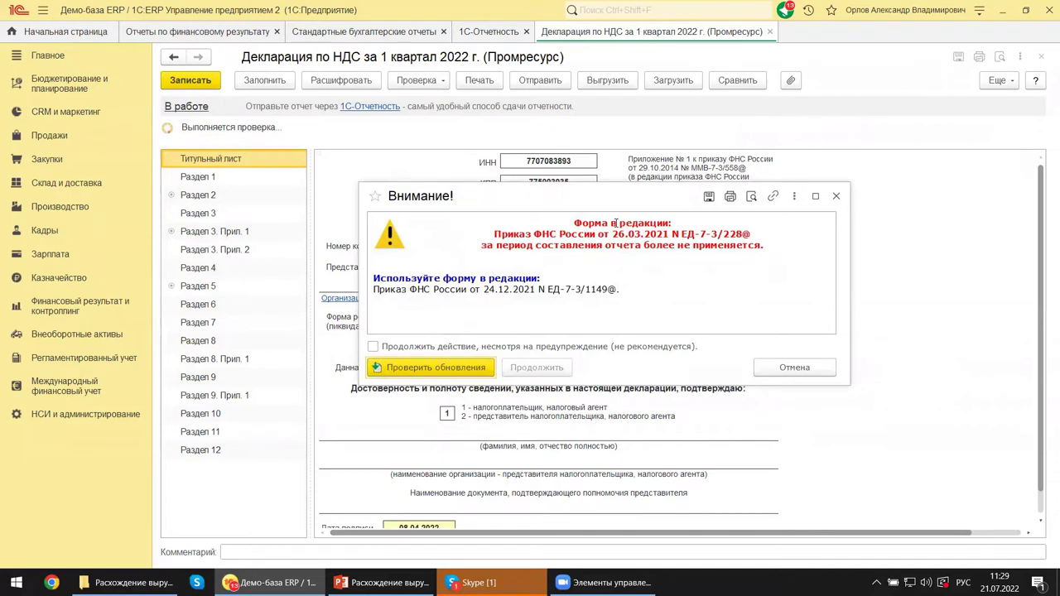
click(373, 347)
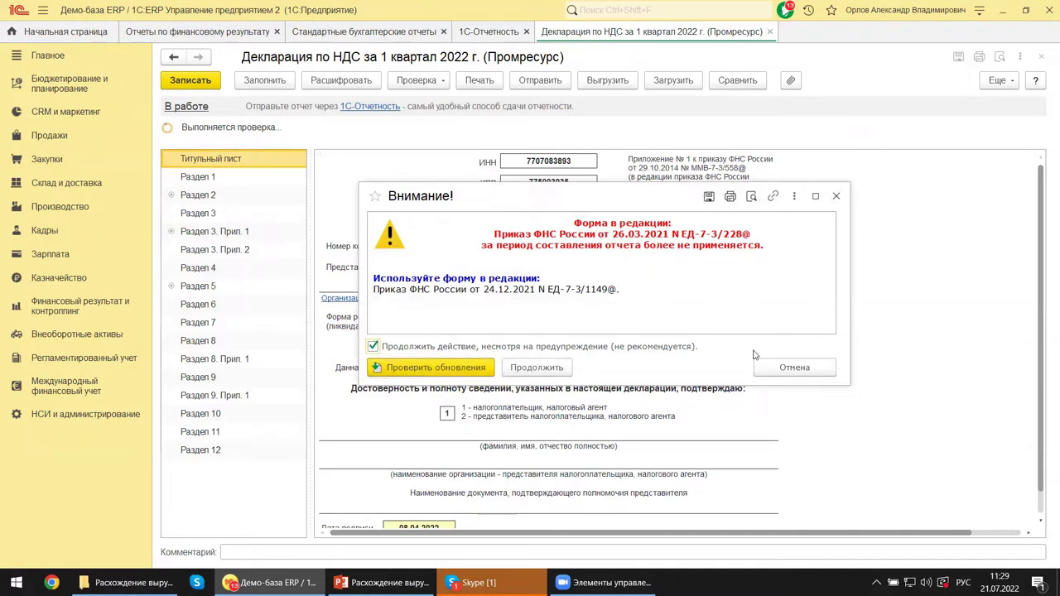
click(538, 369)
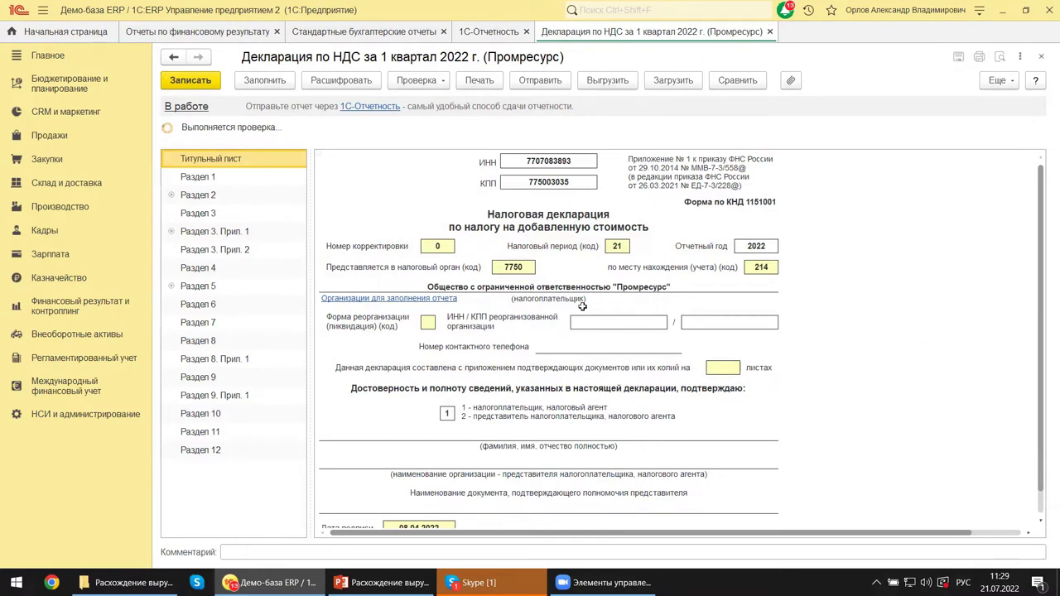
scroll(522, 399, down, 1)
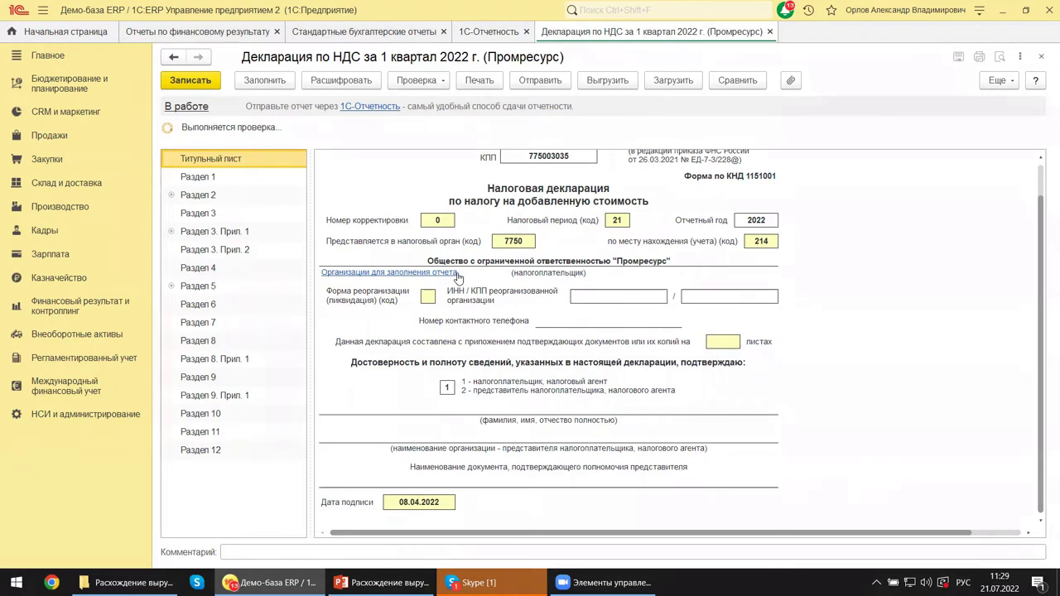
Step: View the branches available for filling in the VAT declaration without choosing any, and close the declaration
click(390, 273)
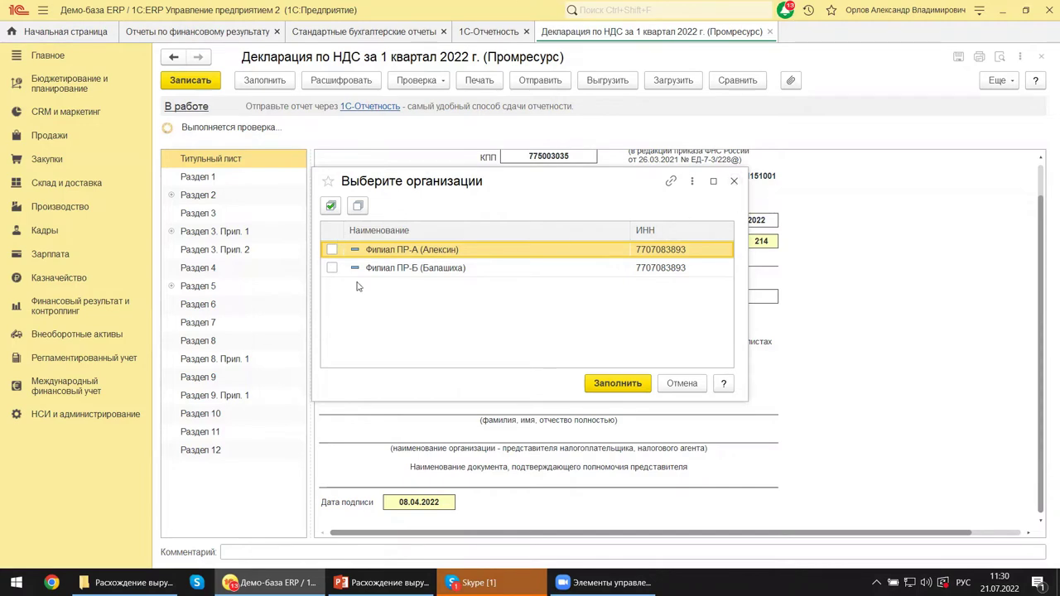
click(733, 181)
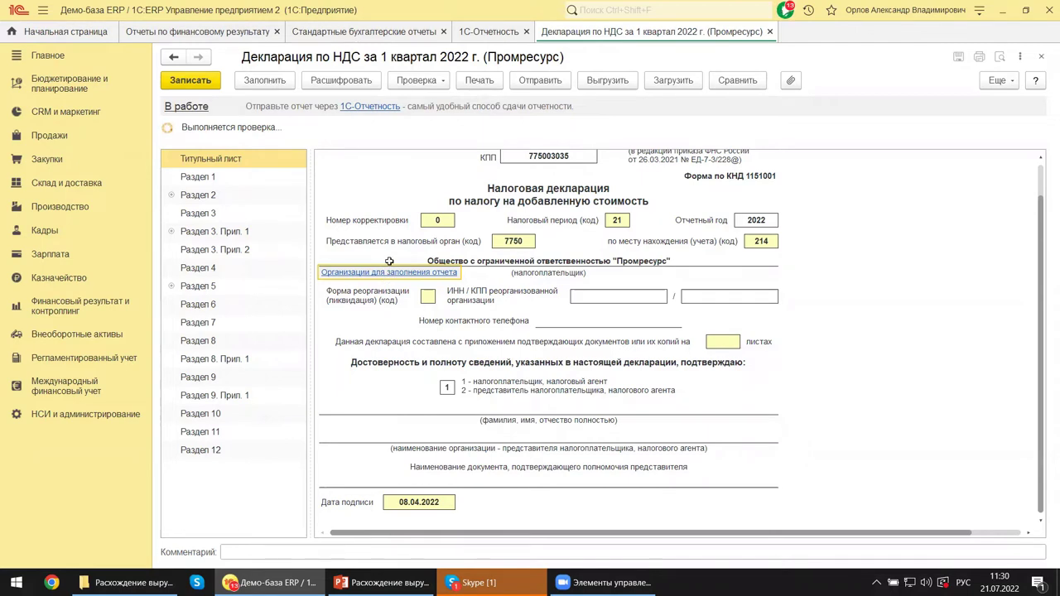
mouse_move(381, 582)
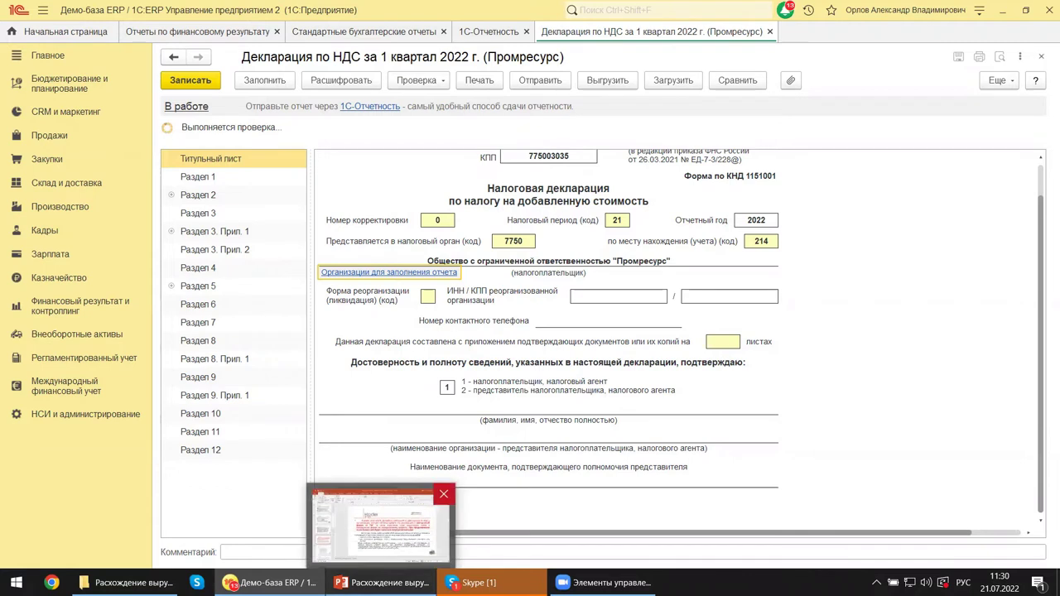
mouse_move(269, 582)
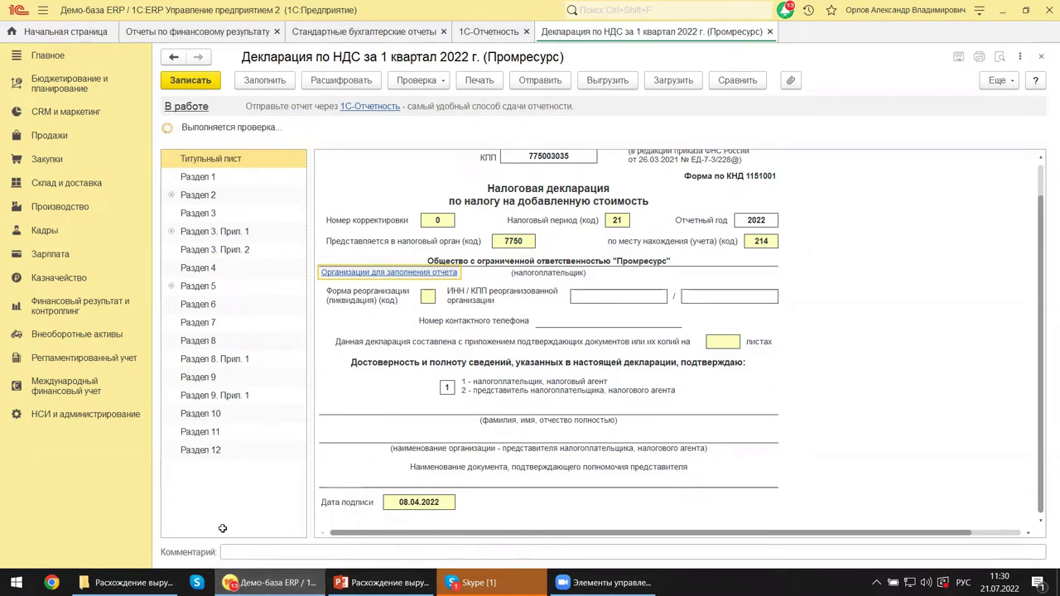
click(1040, 57)
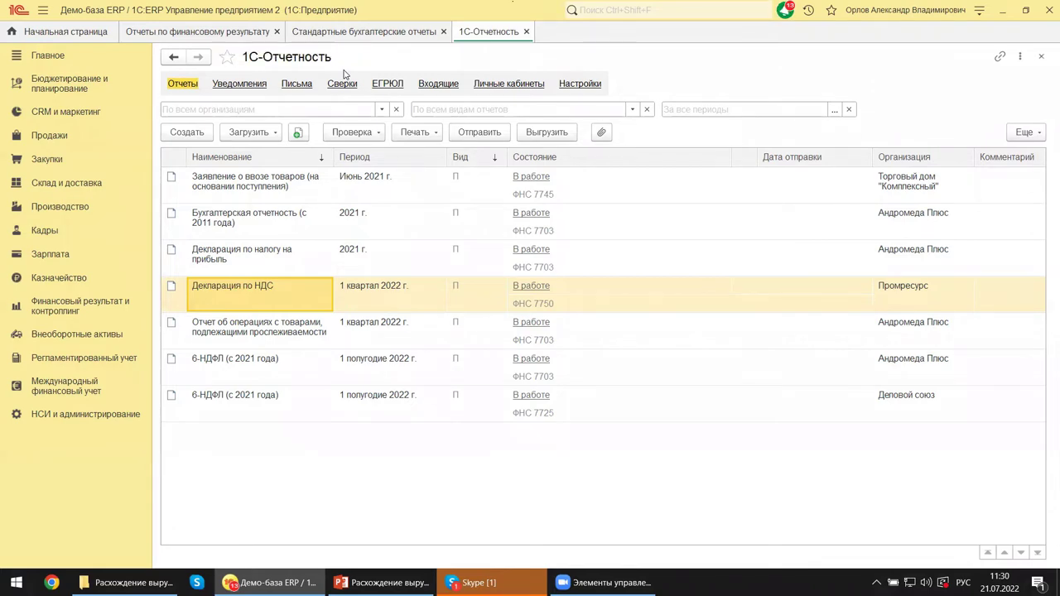
key(ctrl+Tab)
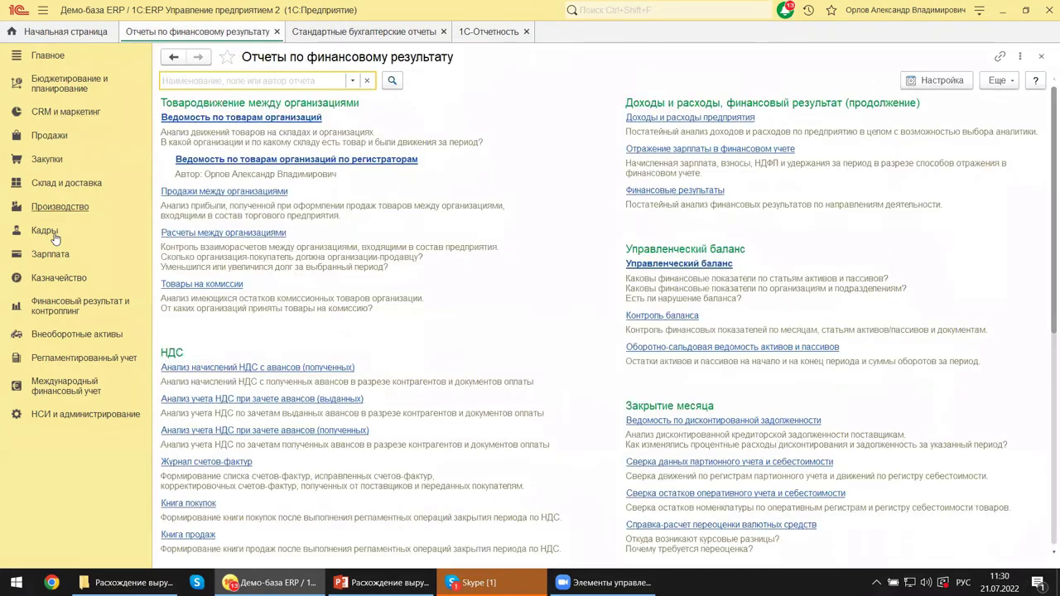
click(47, 366)
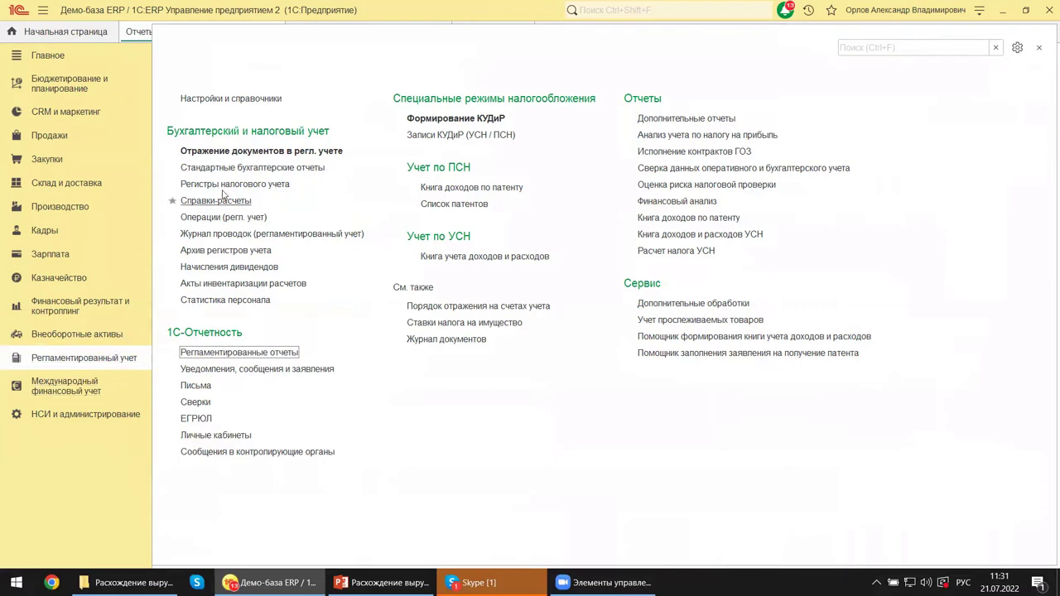
click(1038, 47)
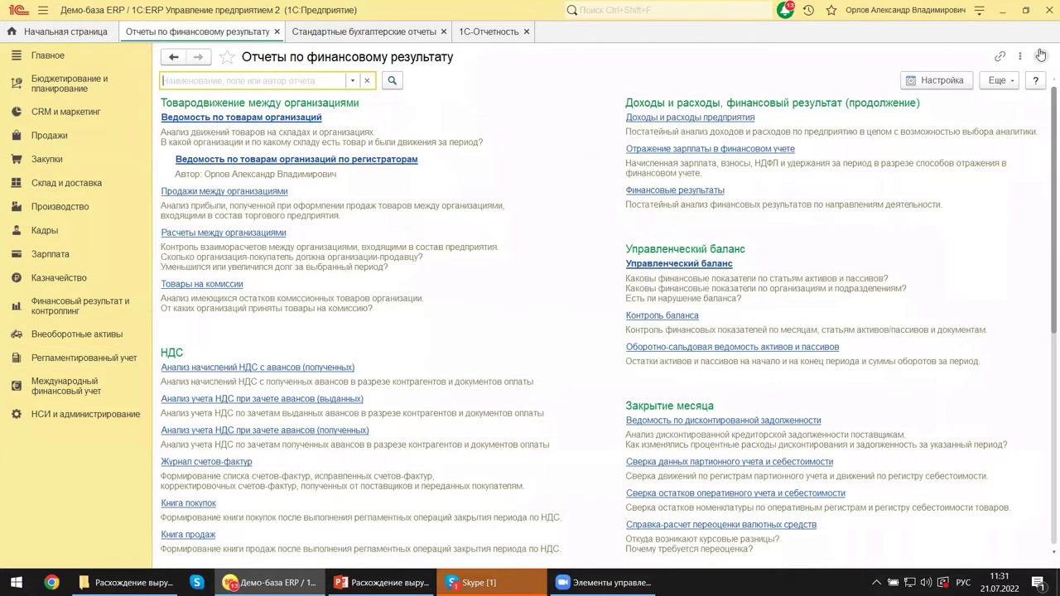
Step: Return to 1С-Отчетность and look through its Уведомления and Письма lists
click(488, 31)
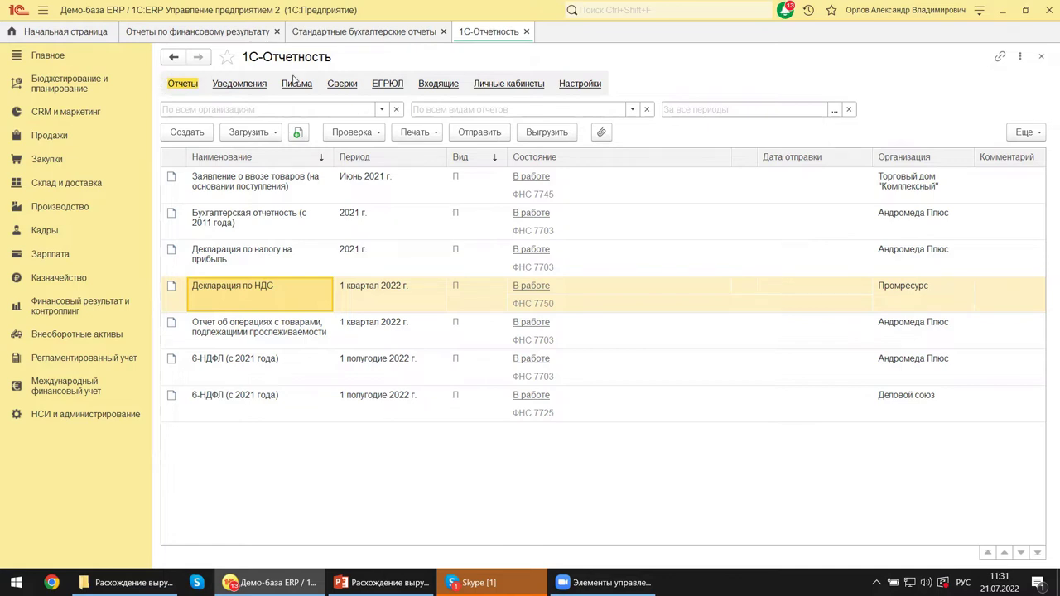
click(236, 86)
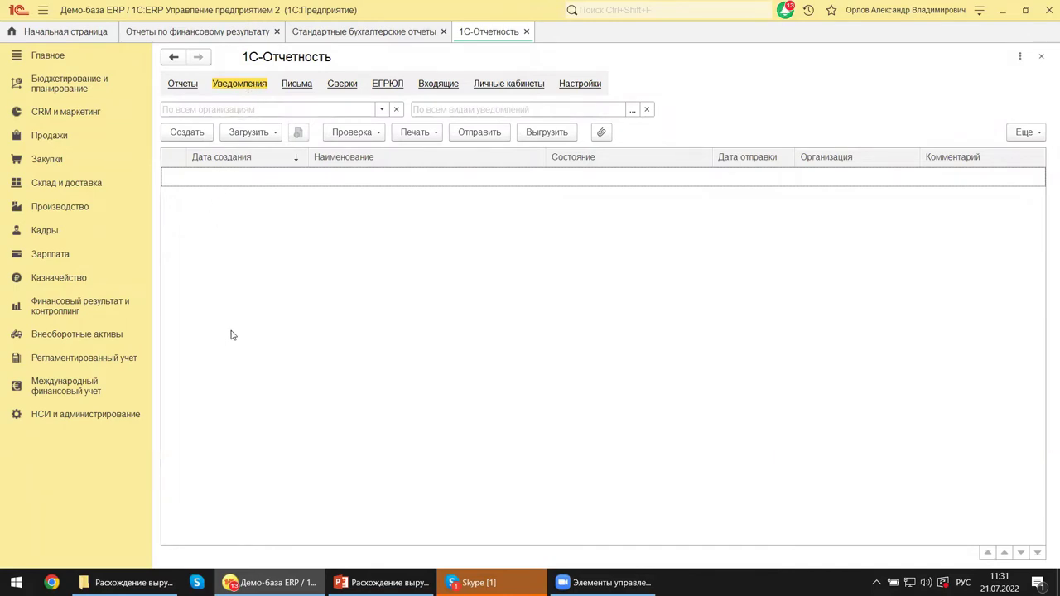
click(296, 85)
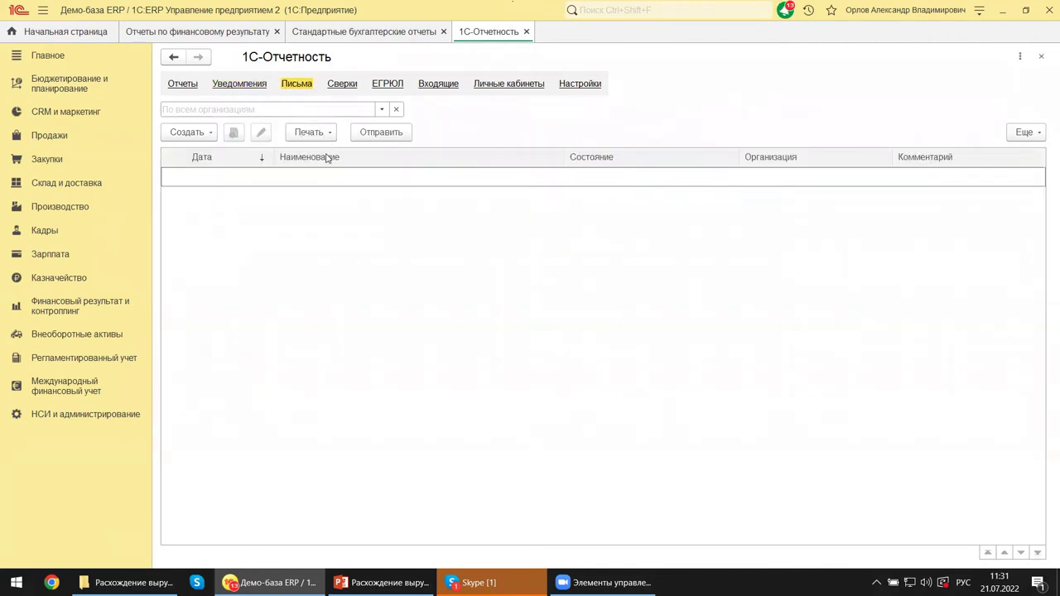
Step: View the Личные кабинеты links, open the ФНС account page for individual entrepreneurs, and close the browser
click(508, 85)
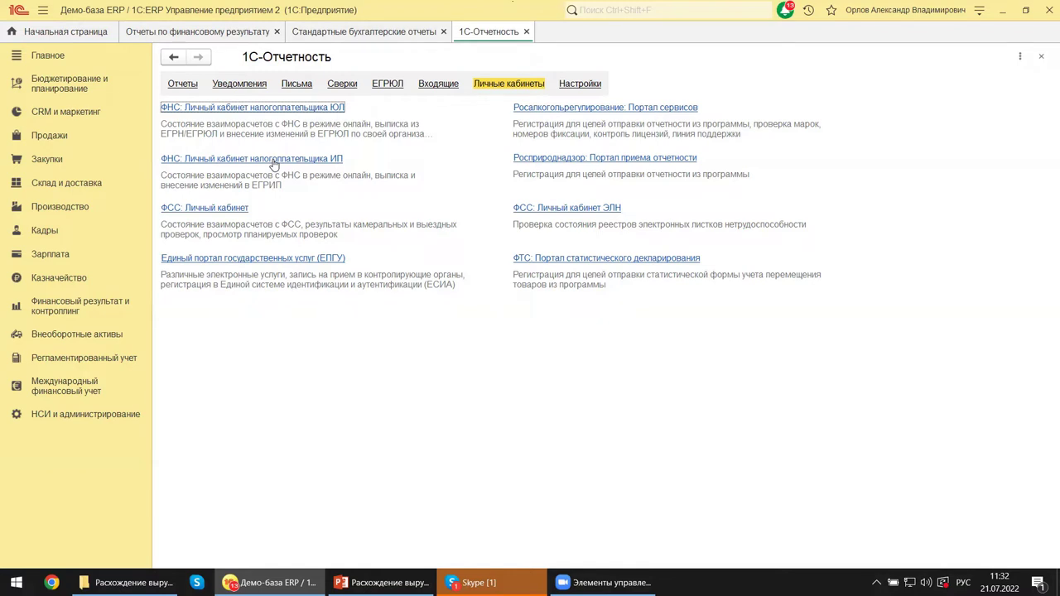
click(268, 158)
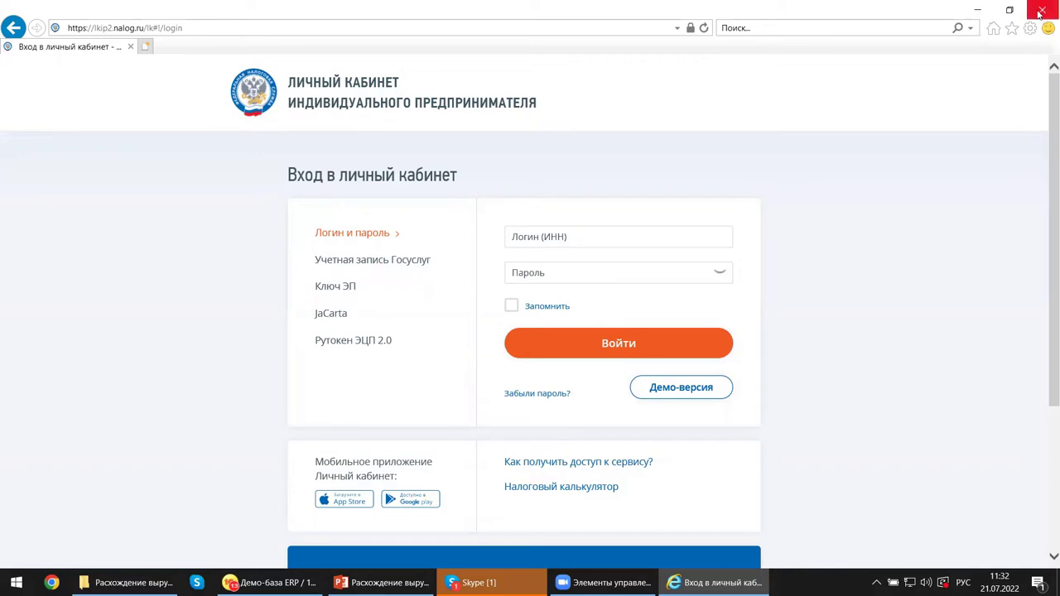
key(alt+F4)
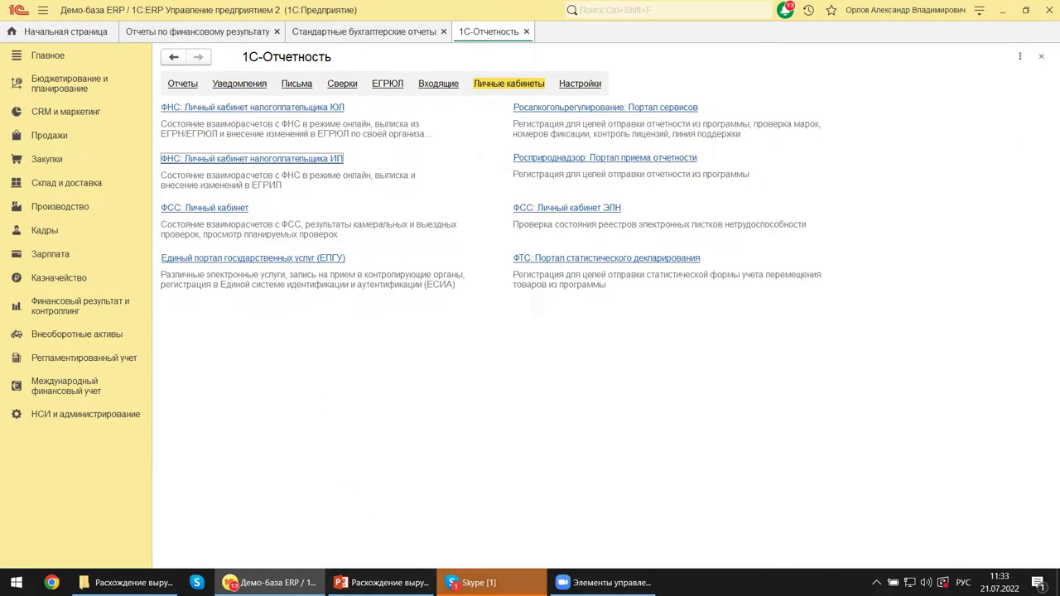
Step: Switch to the PowerPoint presentation on revenue discrepancies between the profit tax and VAT declarations
mouse_move(381, 582)
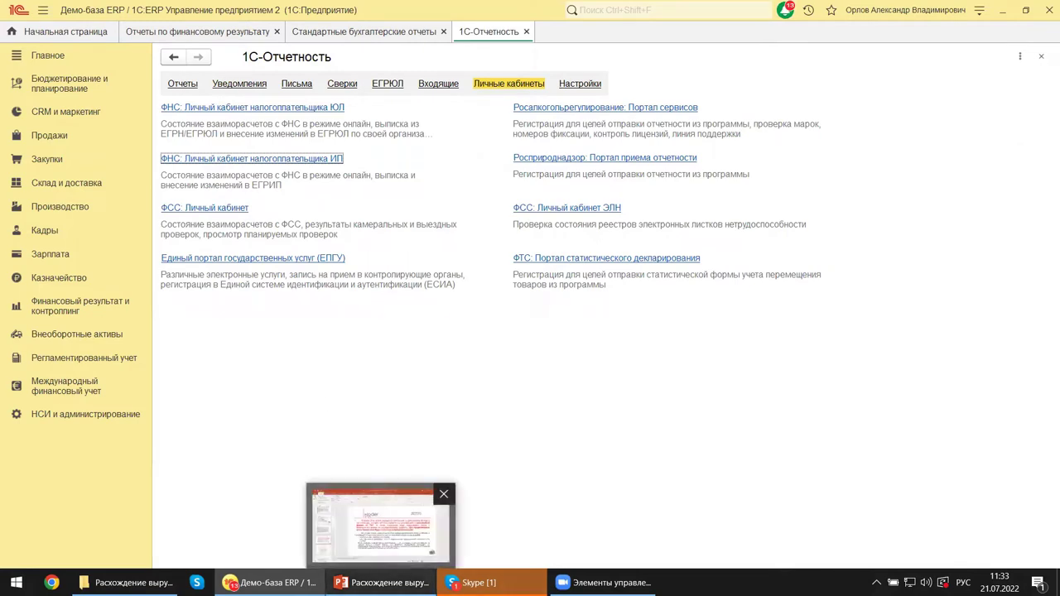
click(380, 582)
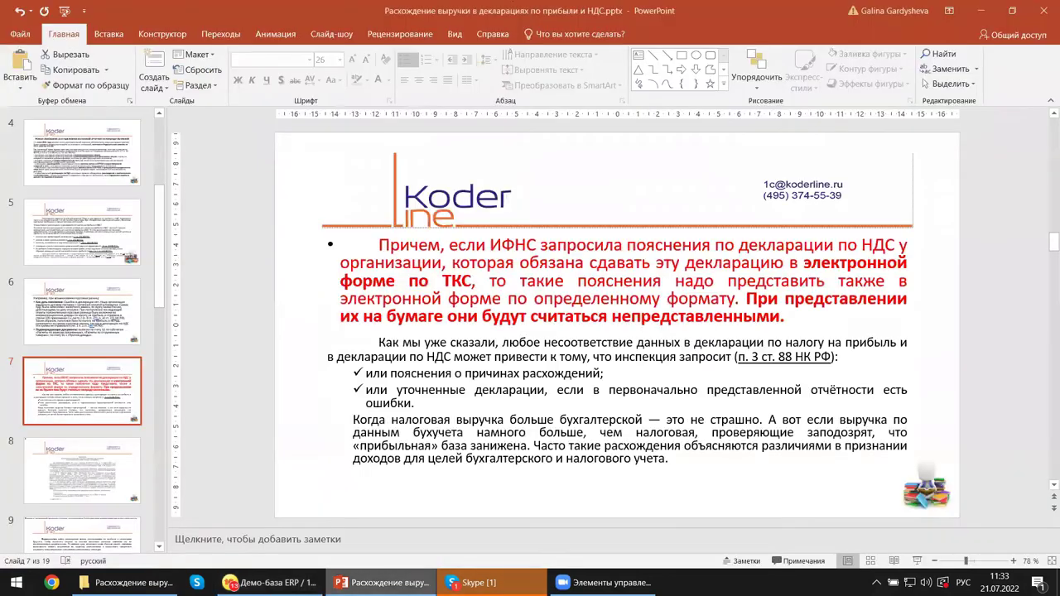
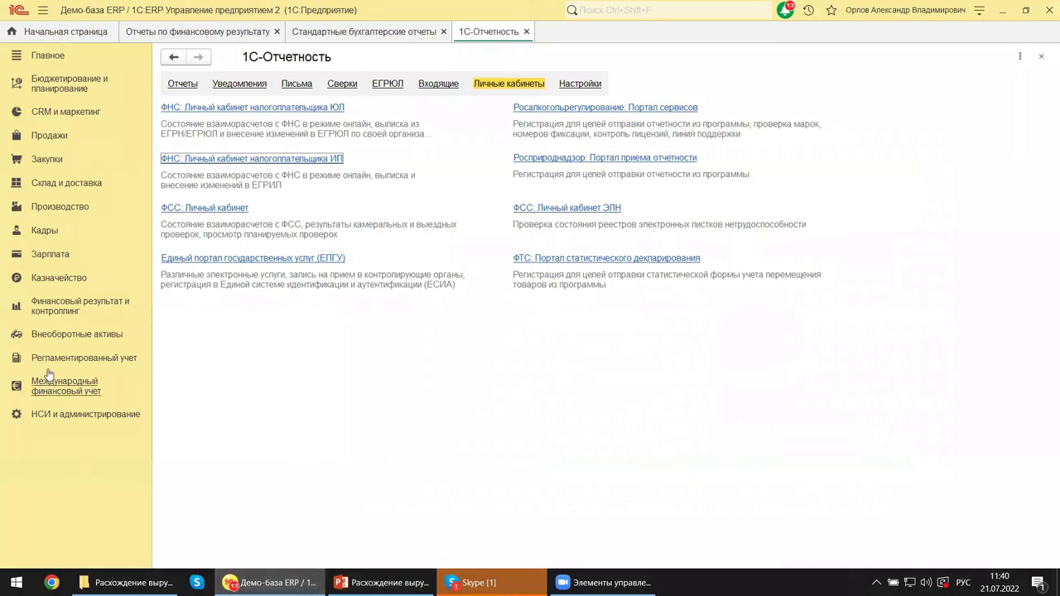
Step: In 1С:ERP, open the regulated reports and start a new Ответ на требование among the 1С-Отчетность letters
click(58, 361)
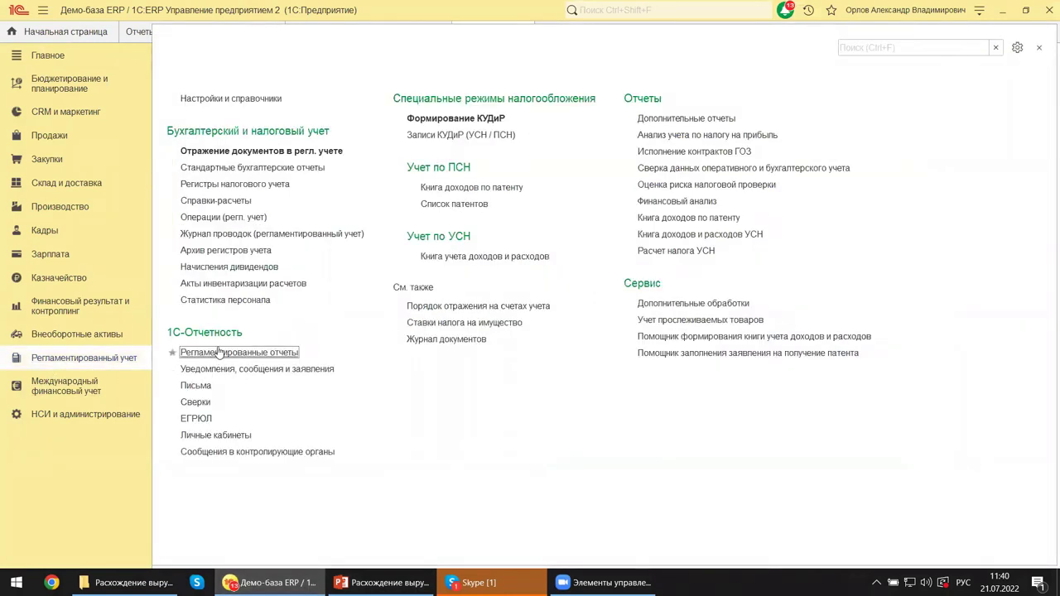
click(218, 352)
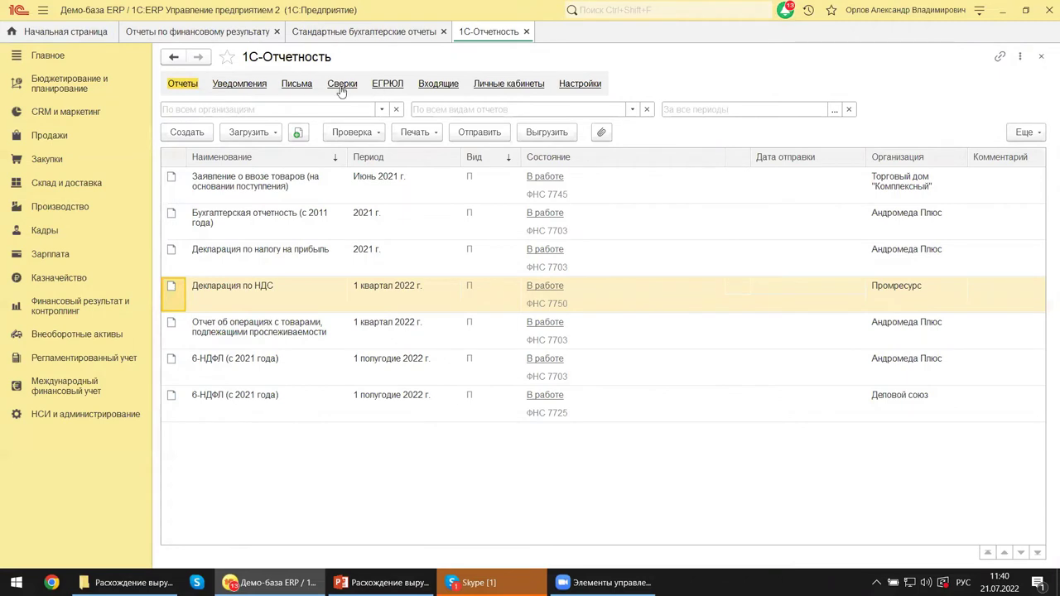
click(297, 84)
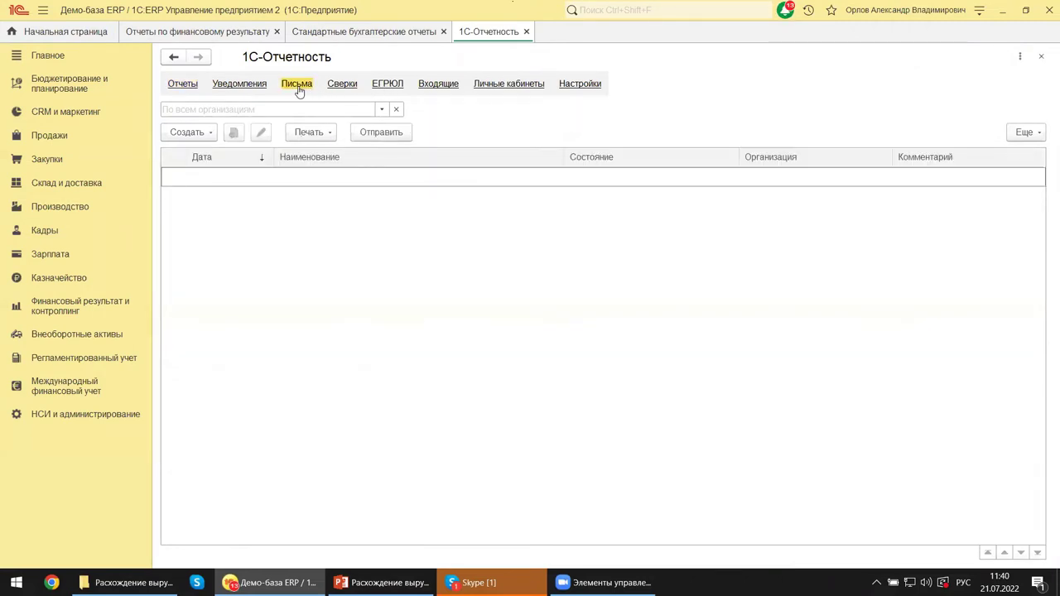
click(202, 135)
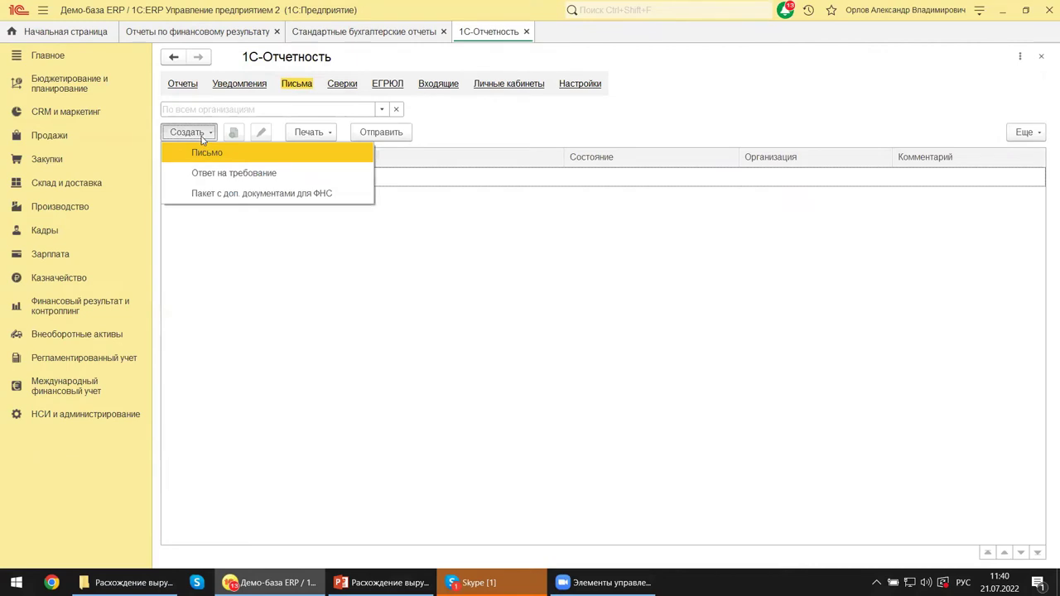
click(230, 174)
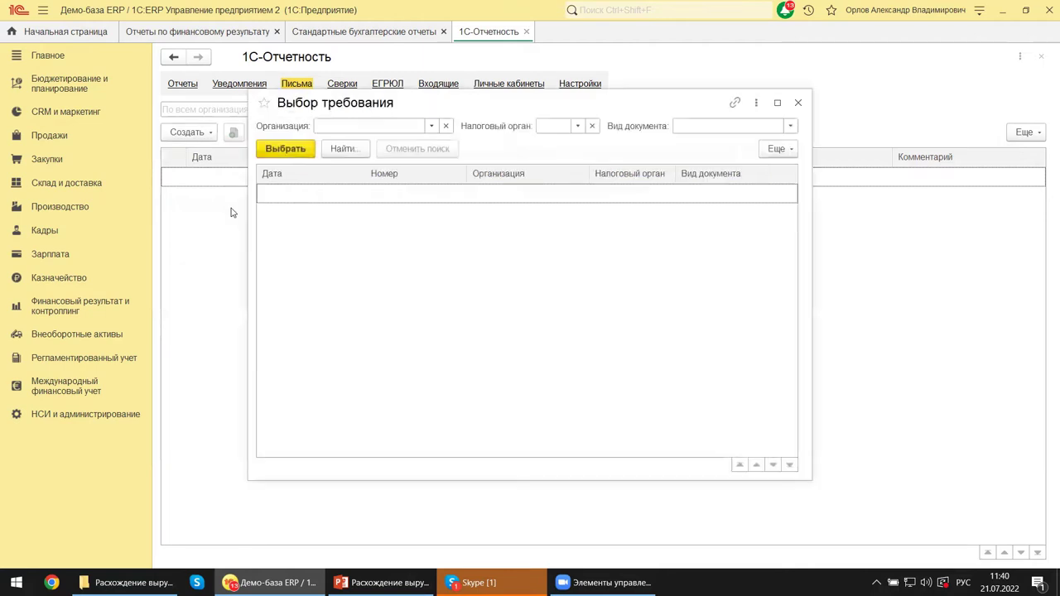
Step: Filter the tax requests by organization Андромеда Плюс and check which tax authorities and document types are available
click(431, 125)
click(375, 148)
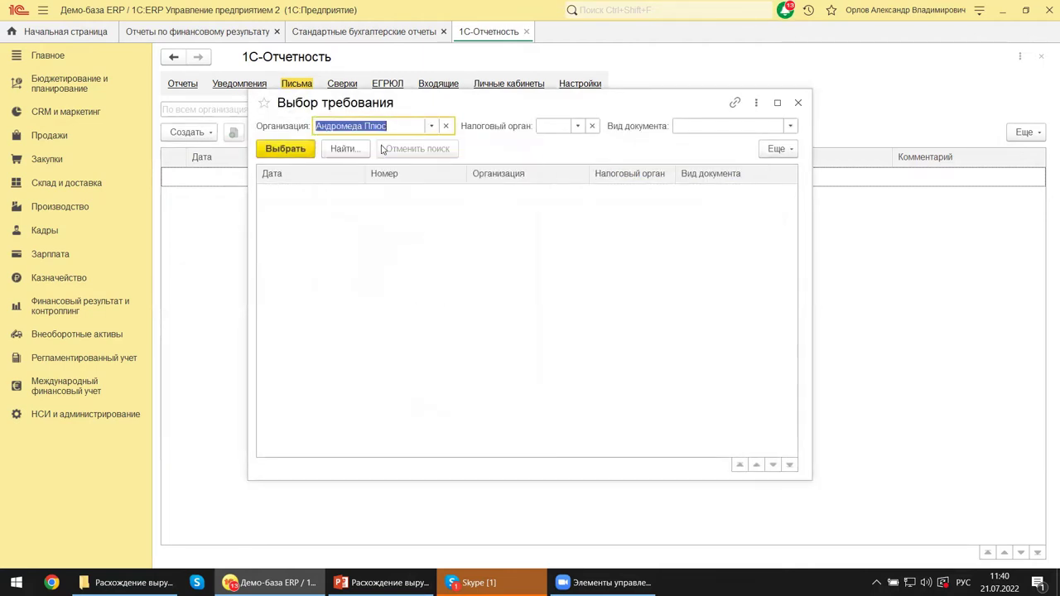
click(577, 127)
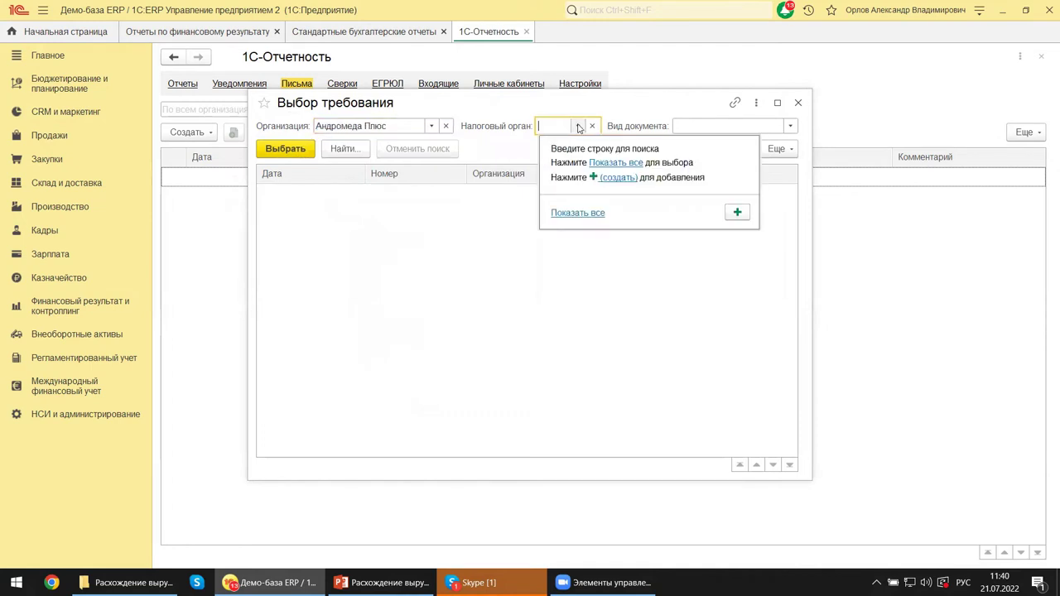
click(604, 162)
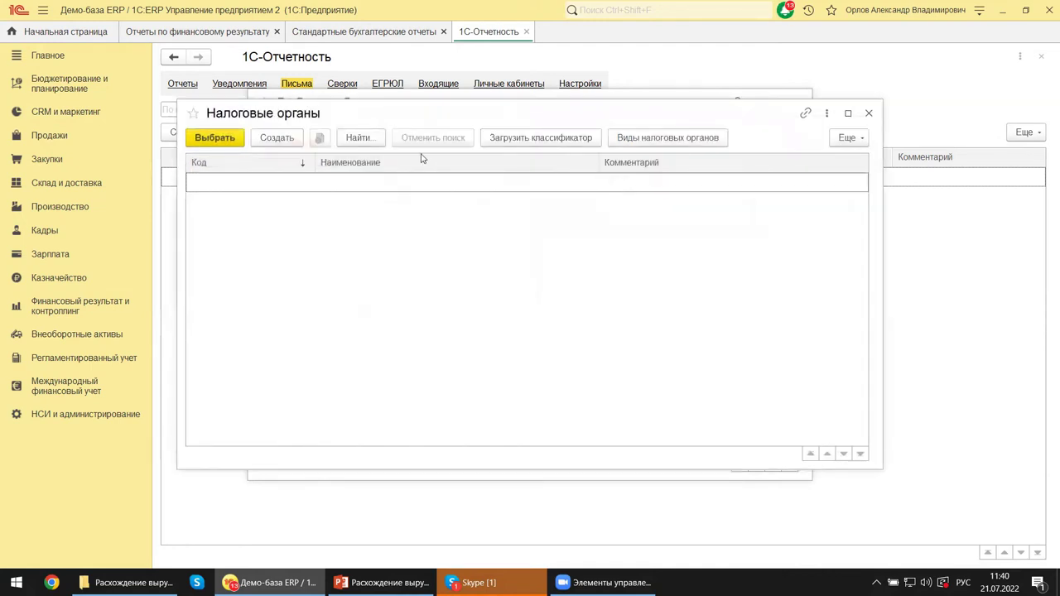
click(869, 113)
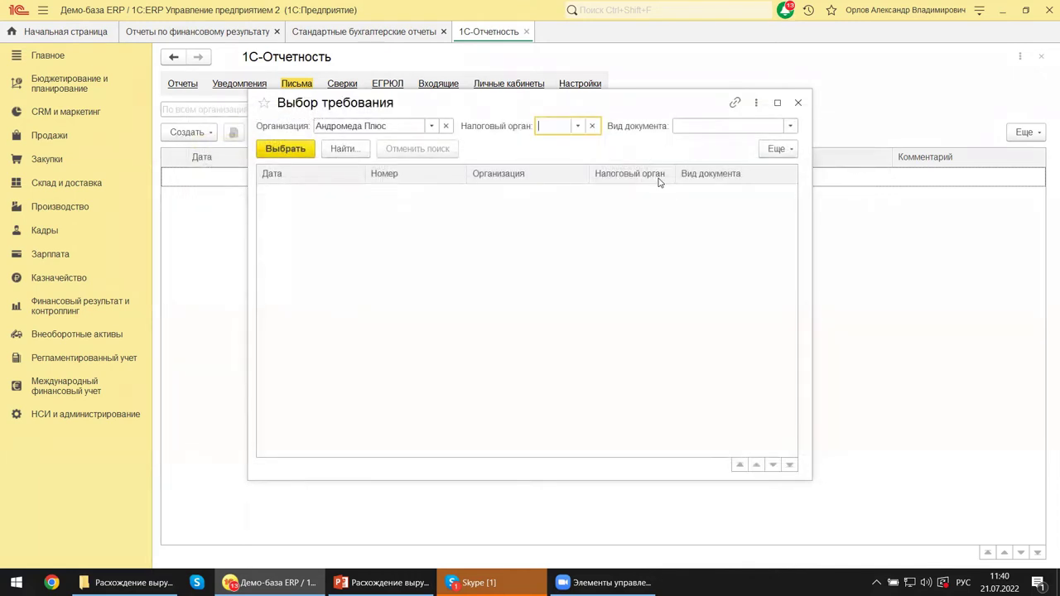
click(791, 126)
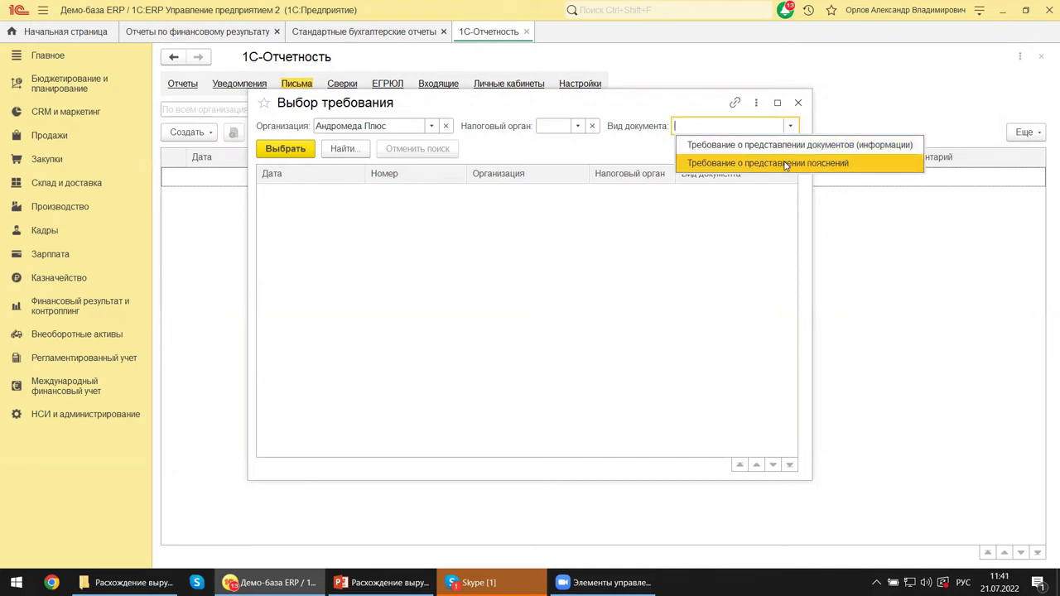
key(Escape)
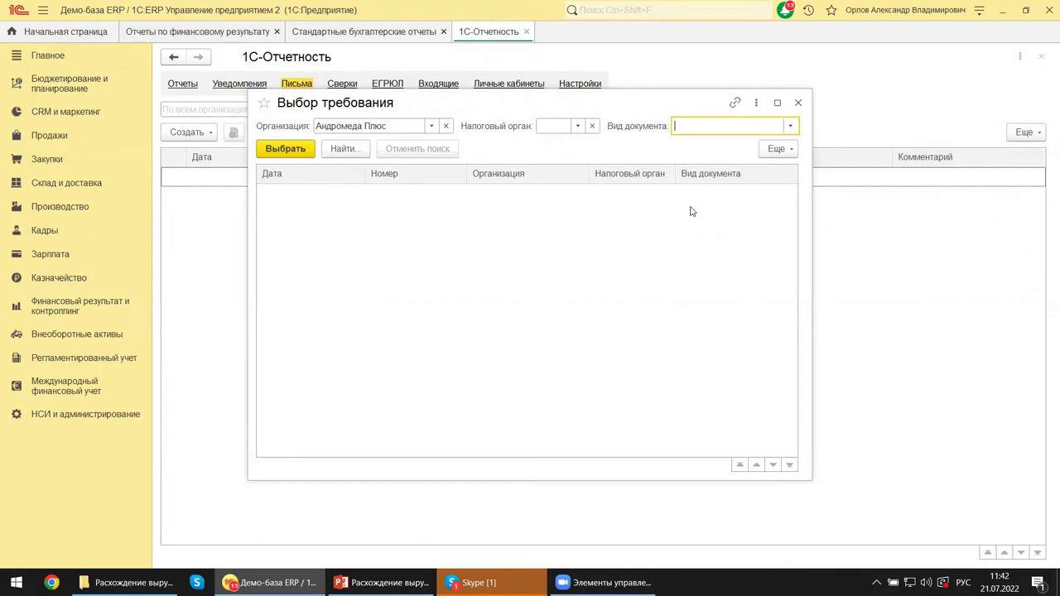
Step: Filter the tax requests by document type Требование о представлении пояснений and close the request selection without choosing one
click(790, 126)
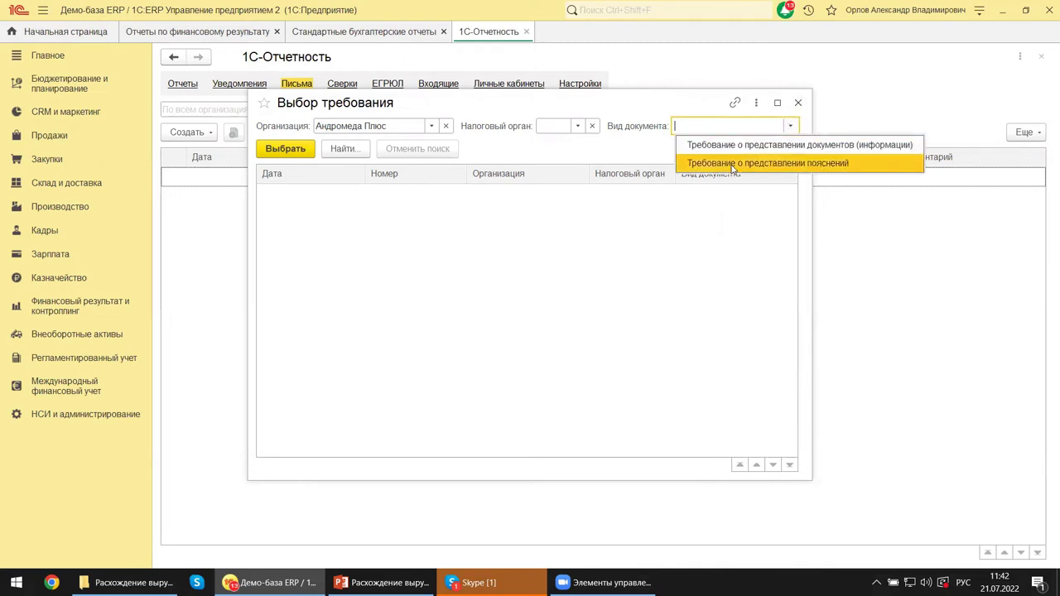
click(731, 170)
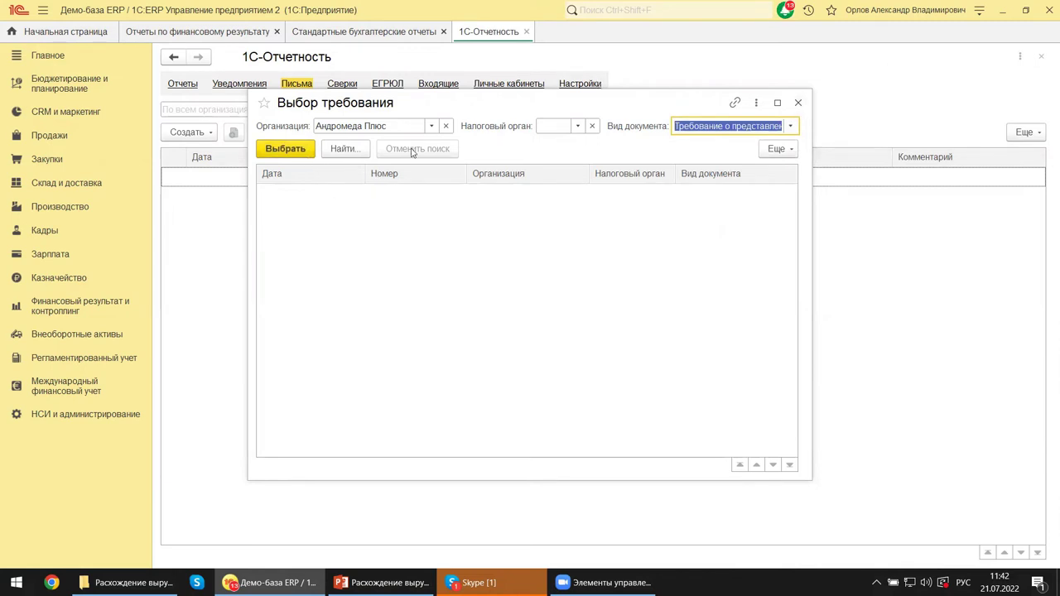
click(797, 103)
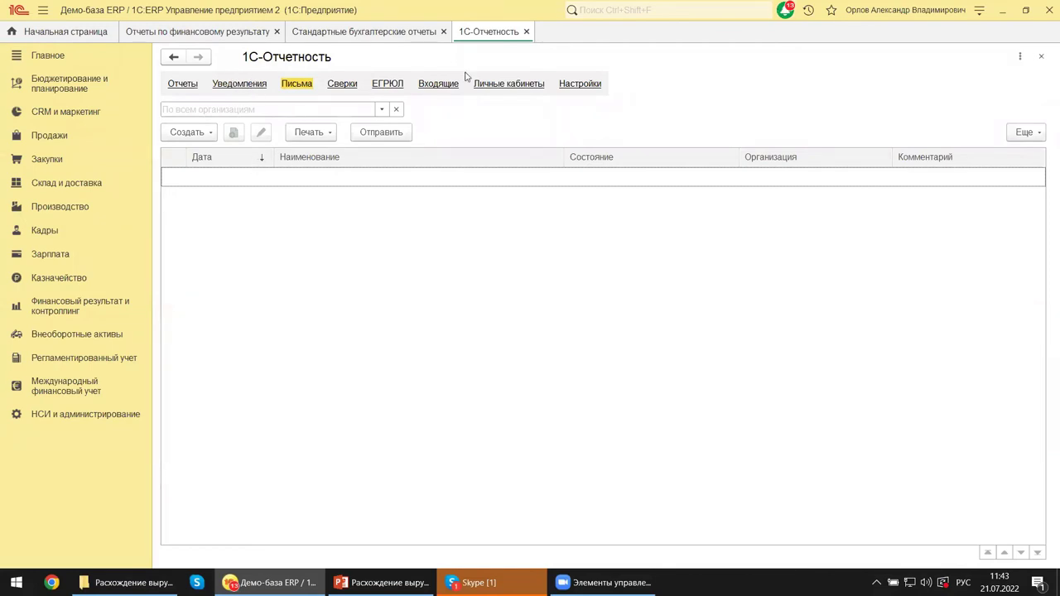
Step: View Настройки обмена с контролирующими органами in the 1С-Отчетность settings, and close both that list and 1С-Отчетность
click(579, 84)
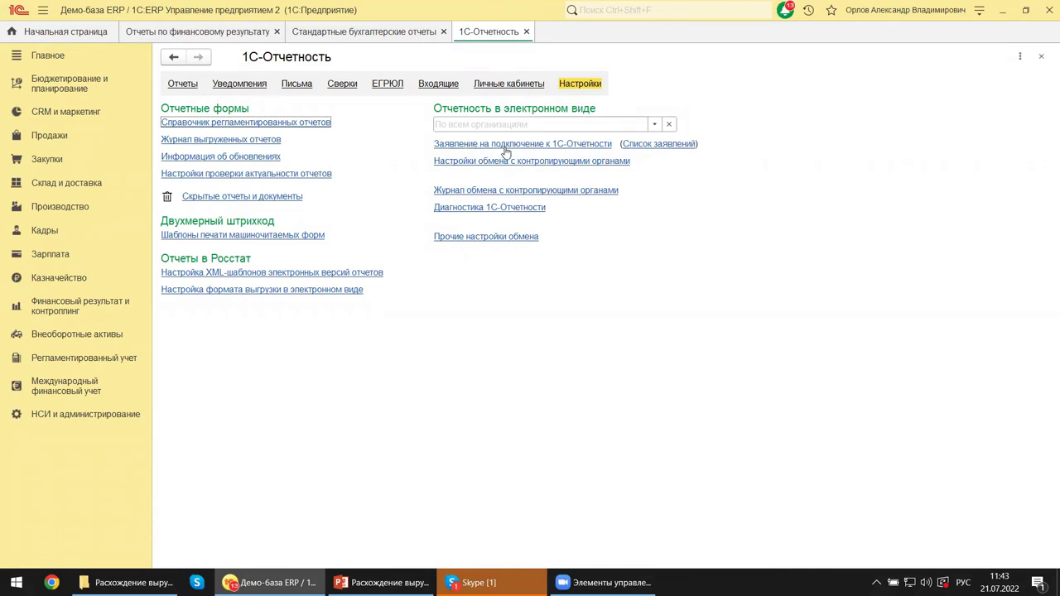
click(560, 162)
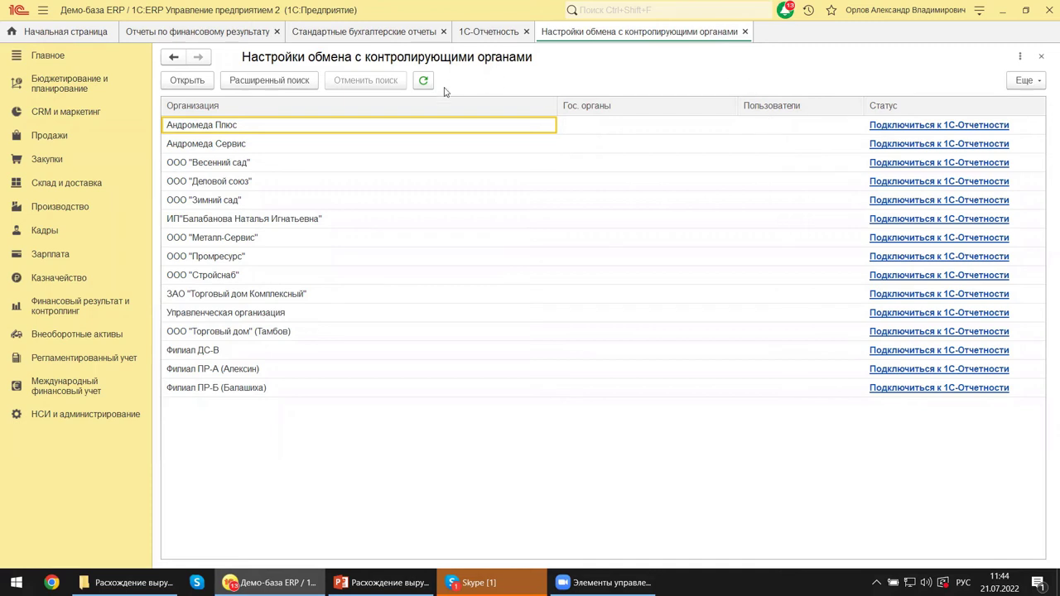
click(1042, 58)
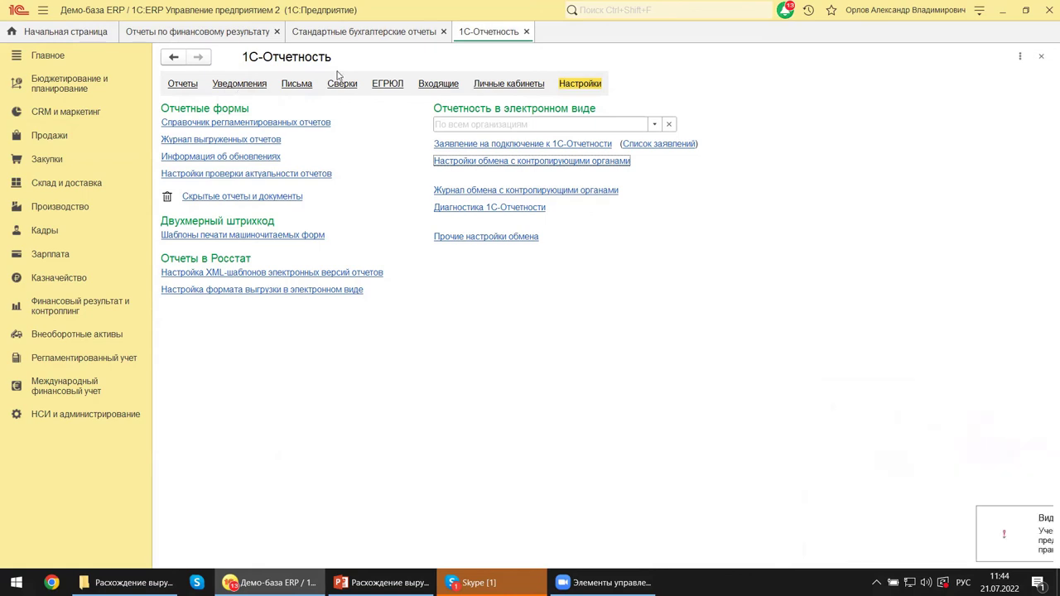
click(1041, 61)
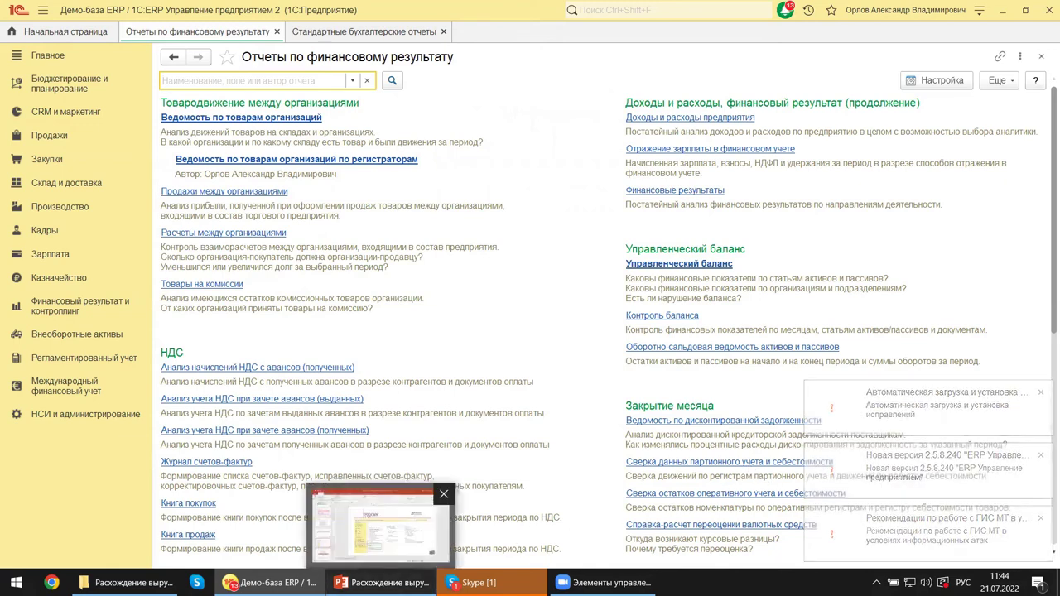
Step: Switch to the PowerPoint presentation on revenue discrepancies and browse the slide thumbnails around slide 10
click(383, 582)
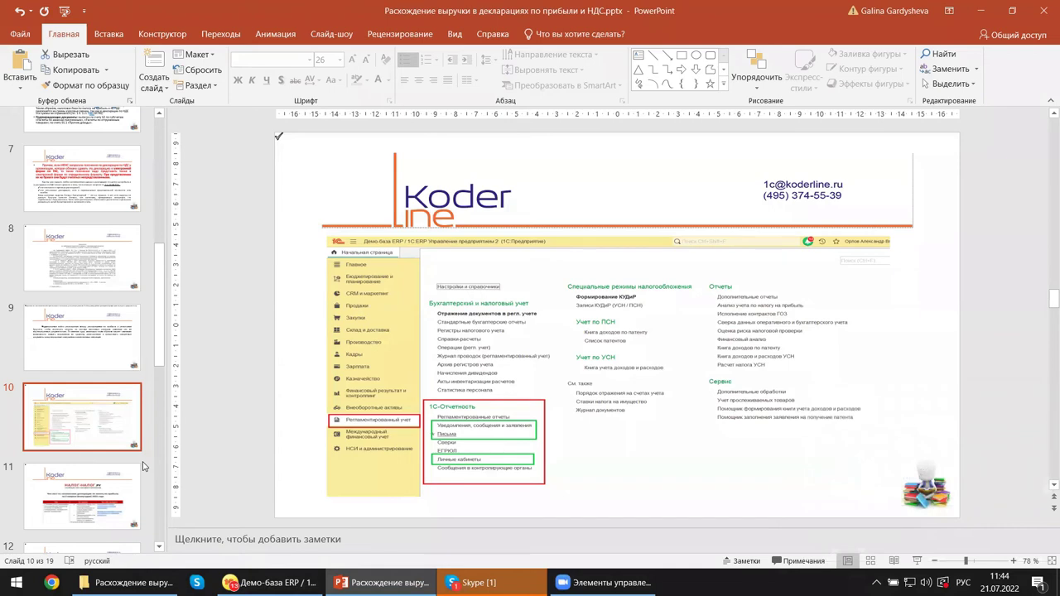
drag(164, 365, 166, 409)
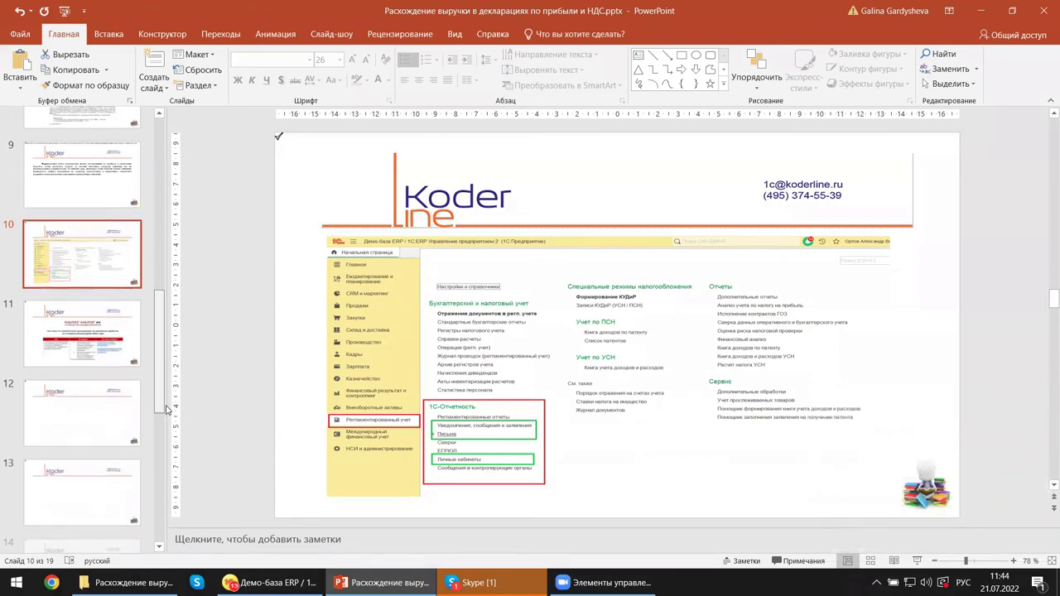
scroll(164, 398, up, 3)
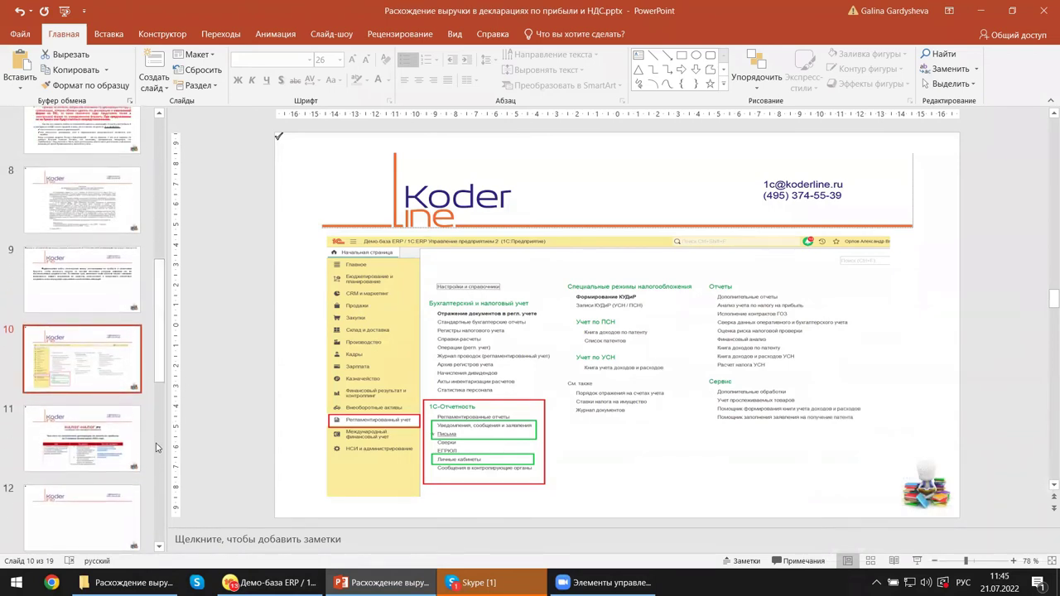